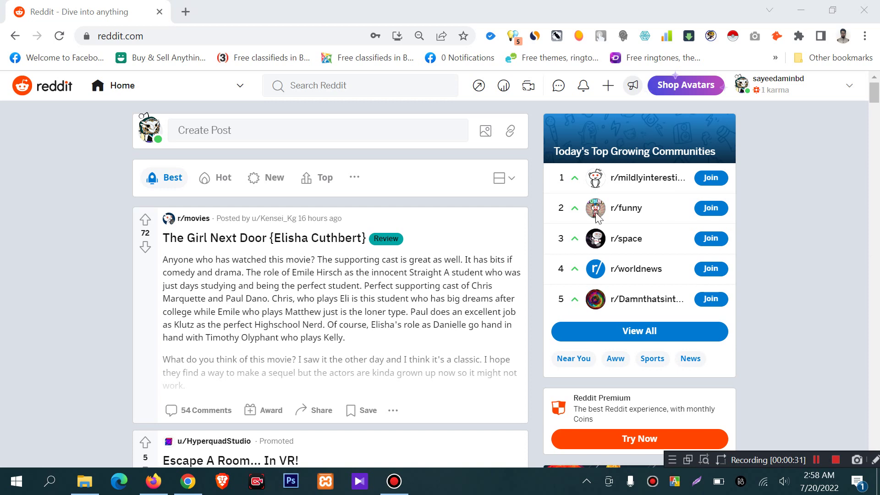
# - Open Reddit's Create a post page from the + button in the header
pyautogui.click(608, 86)
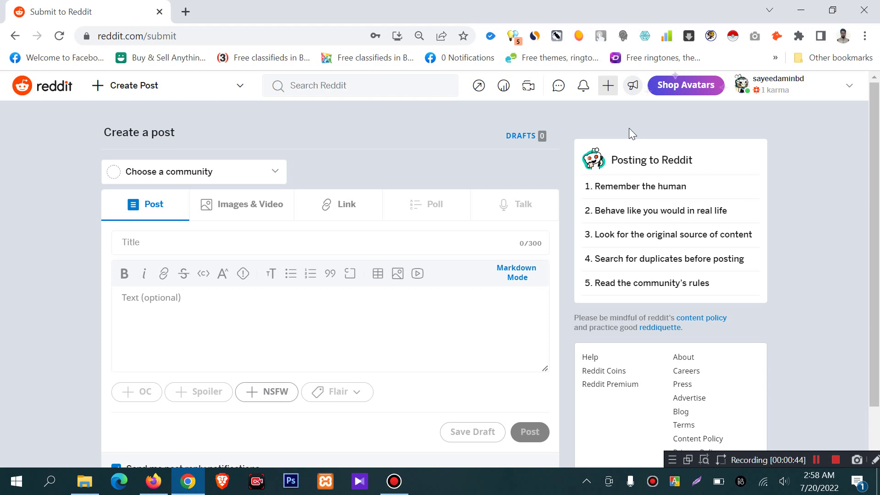
# - Return to the home feed, reopen the post form, and list destinations: your profile and r/movies
pyautogui.click(136, 83)
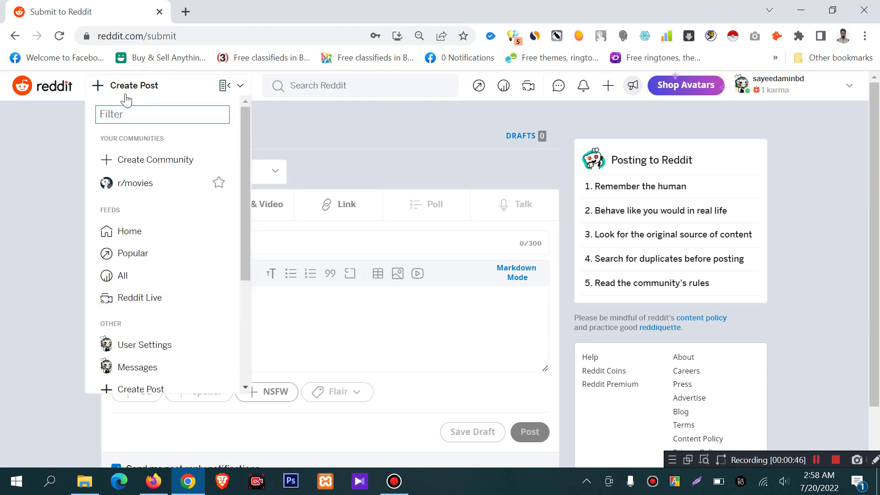
pyautogui.scroll(-4, 156, 209)
pyautogui.scroll(4, 156, 209)
pyautogui.click(59, 89)
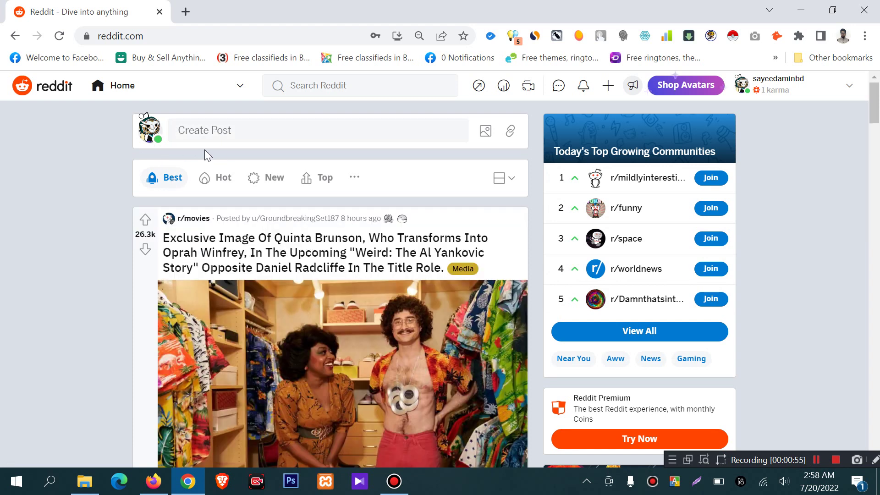
pyautogui.click(202, 133)
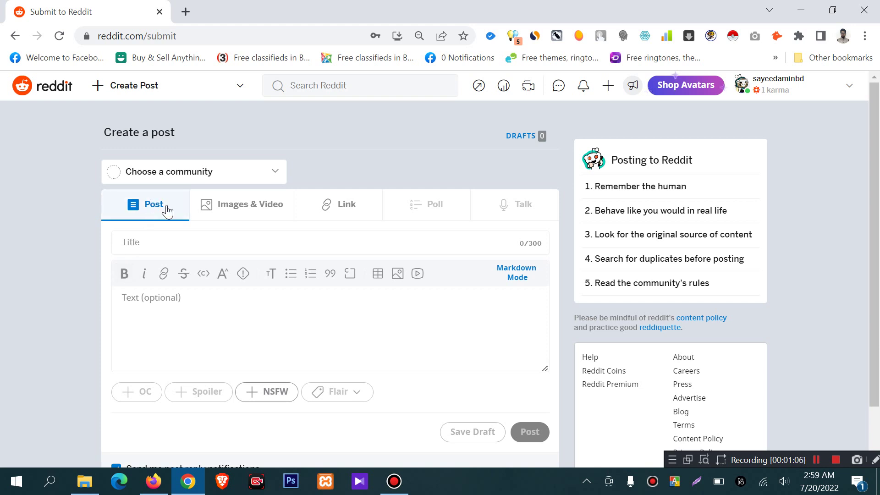
pyautogui.click(206, 169)
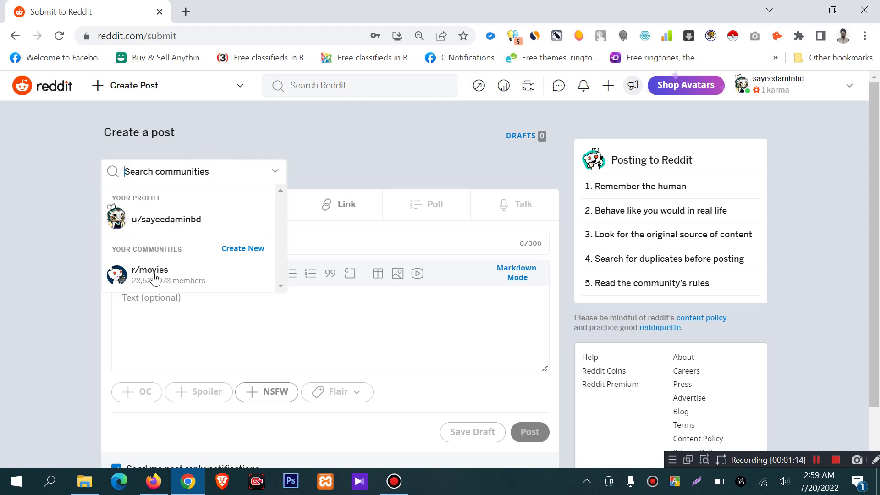
# - Choose your own u/ profile as the destination and keep the post type as a text Post
pyautogui.click(169, 222)
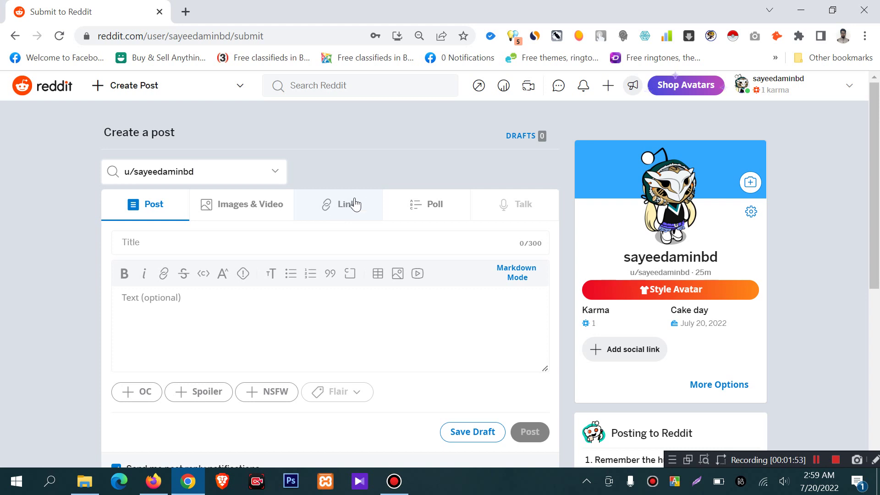
pyautogui.click(155, 208)
# - Put the cursor in the Title field to begin entering 'Stages of an Effective Lead Generation'
pyautogui.click(178, 249)
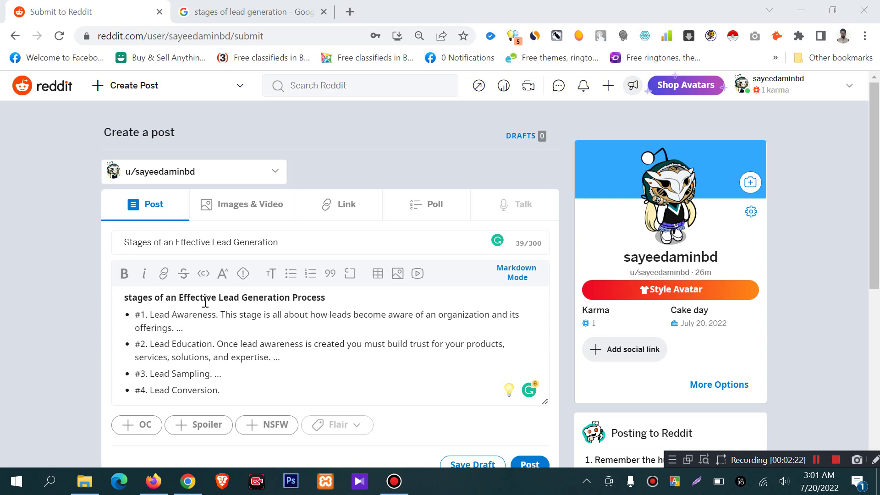
pyautogui.scroll(-4, 198, 298)
pyautogui.scroll(2, 234, 216)
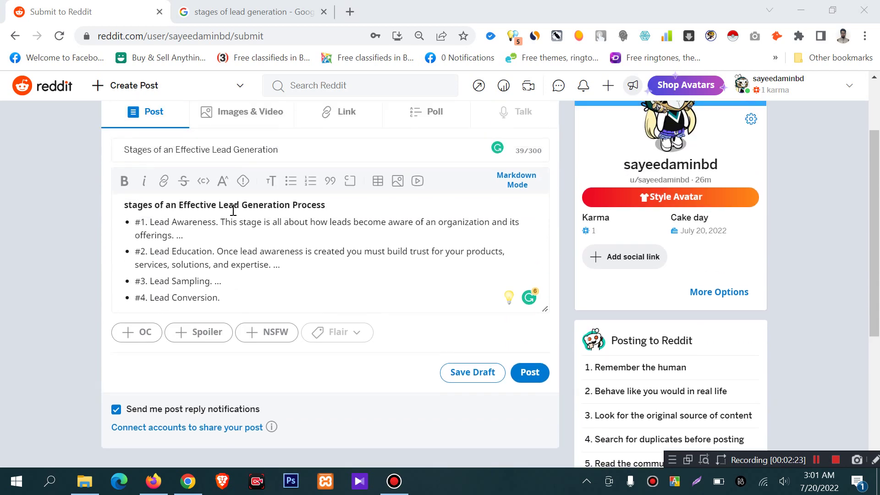
pyautogui.click(235, 248)
pyautogui.moveTo(334, 203); pyautogui.dragTo(116, 205)
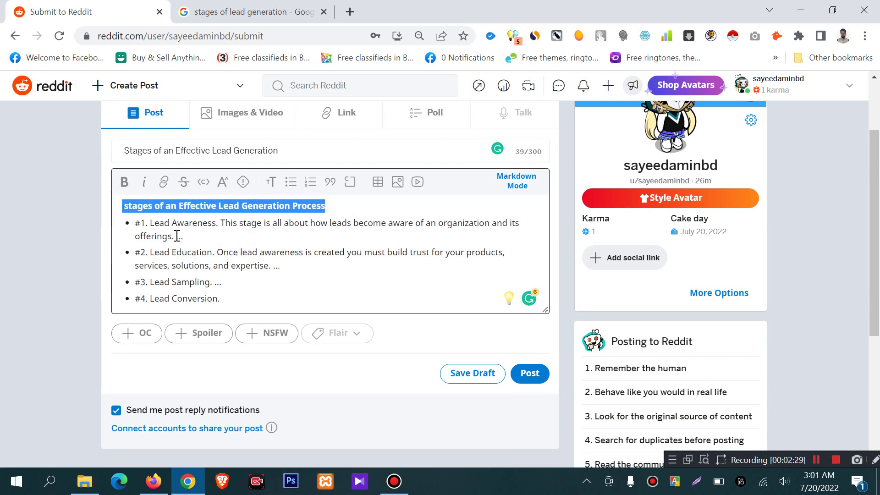
pyautogui.click(125, 185)
pyautogui.click(125, 186)
pyautogui.click(146, 182)
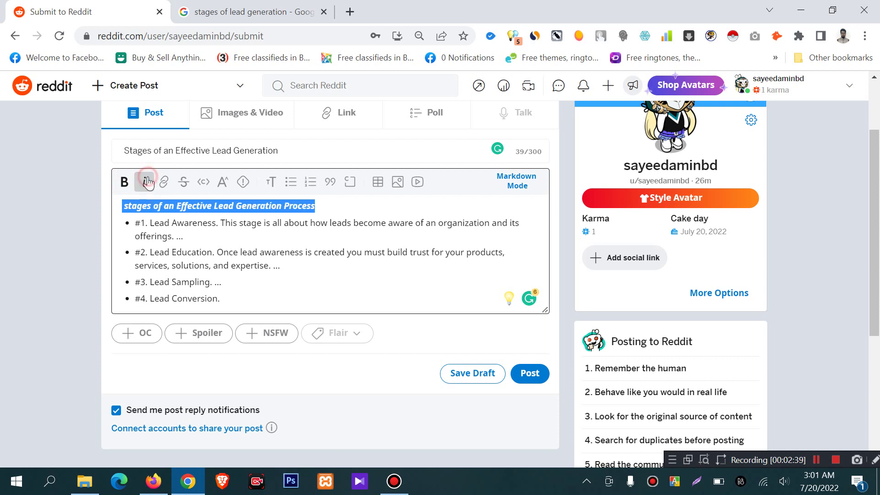
pyautogui.click(148, 182)
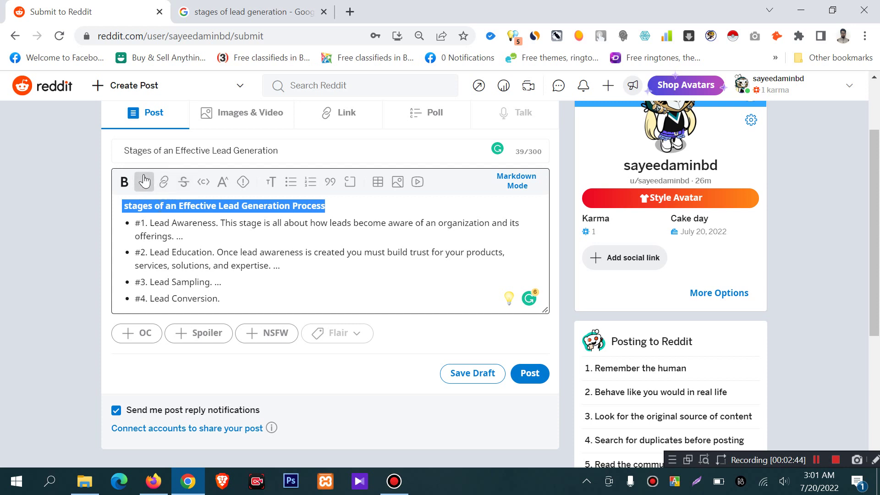
pyautogui.doubleClick(185, 282)
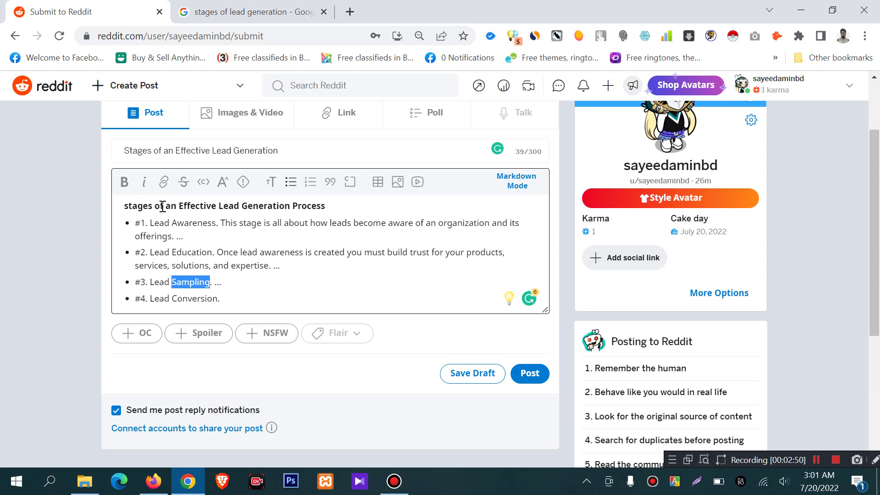
pyautogui.click(165, 189)
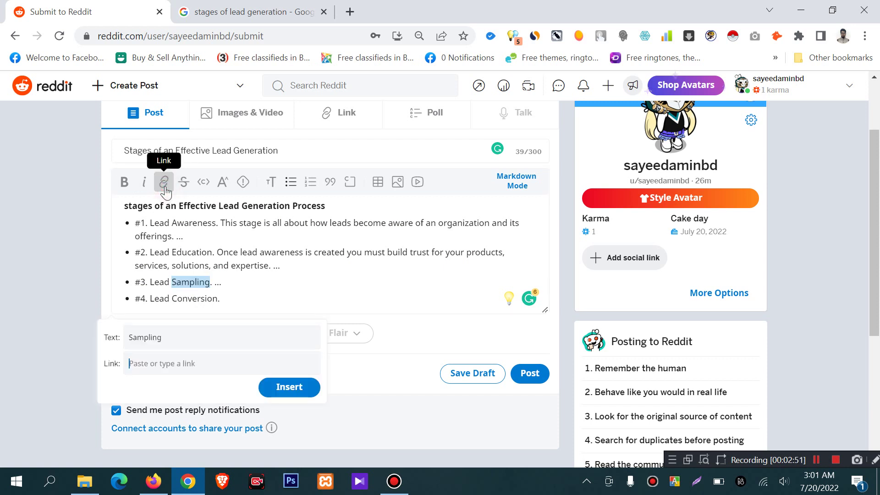
pyautogui.click(149, 364)
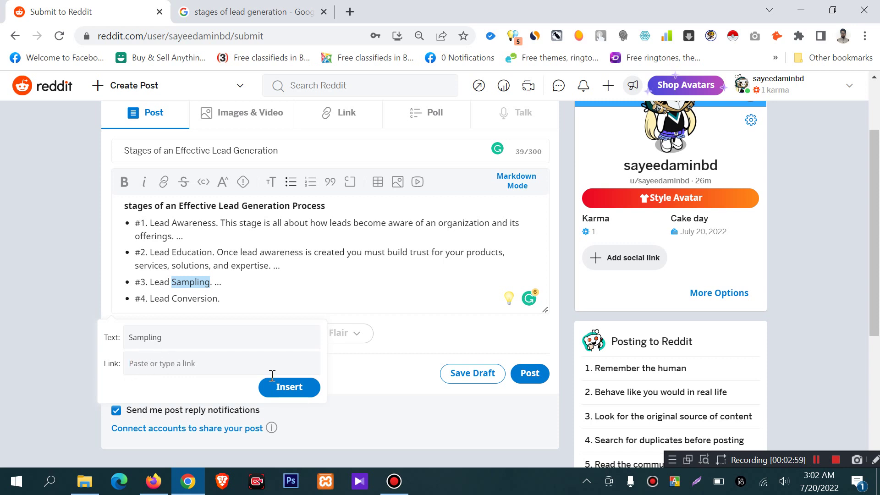
pyautogui.click(265, 288)
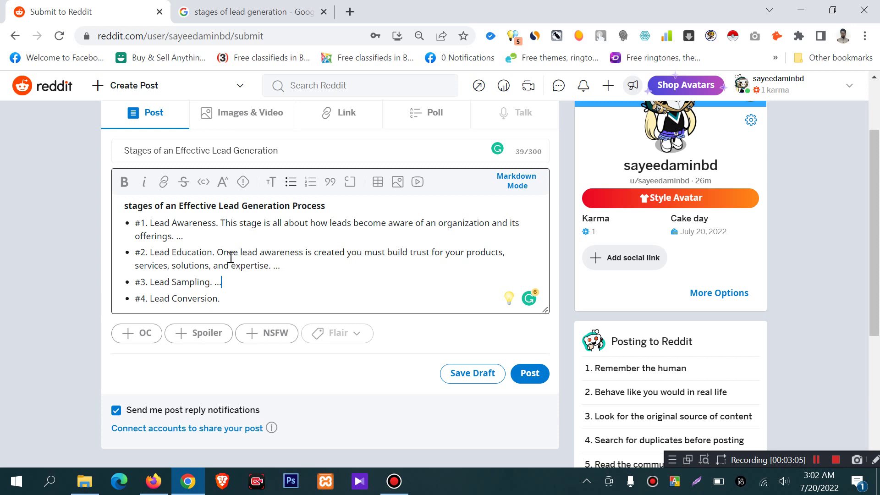
pyautogui.doubleClick(197, 281)
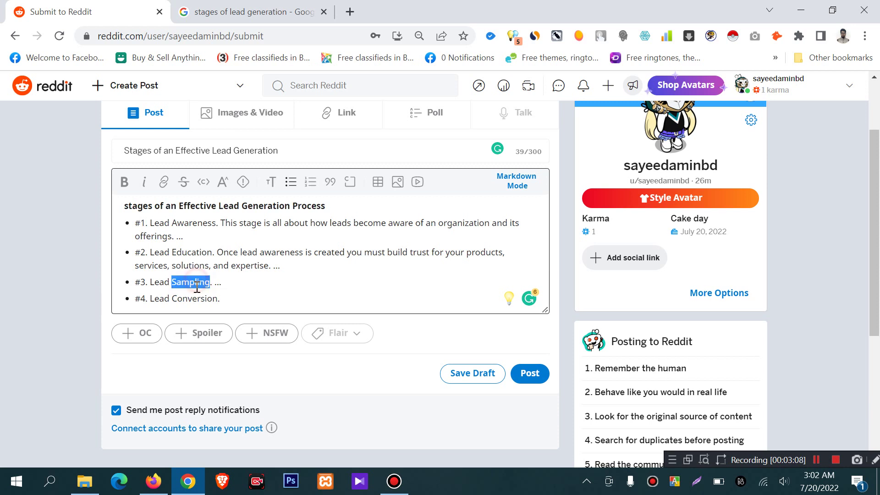
pyautogui.click(165, 193)
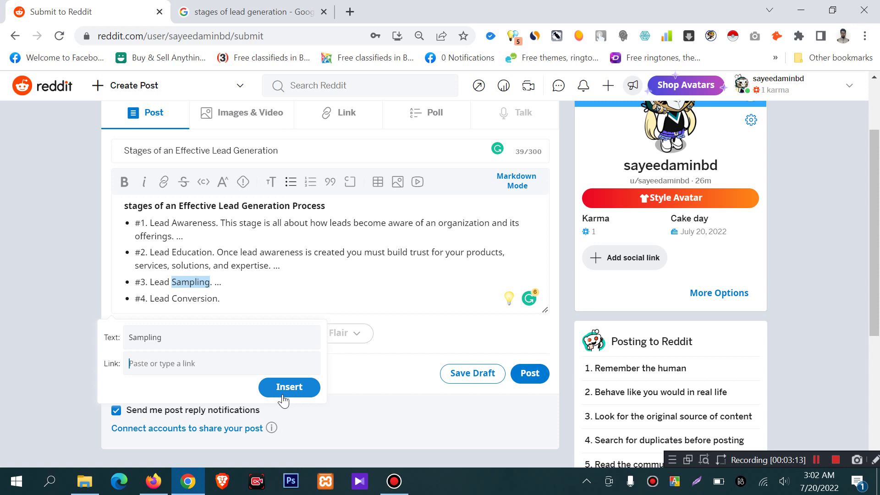
pyautogui.click(251, 282)
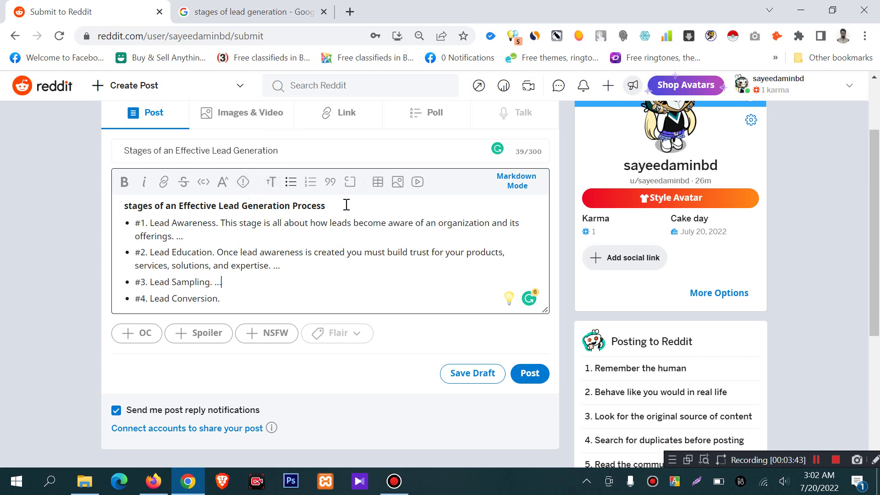
# - Format the line 'stages of an Effective Lead Generation Process' as a heading
pyautogui.moveTo(346, 202); pyautogui.dragTo(39, 205)
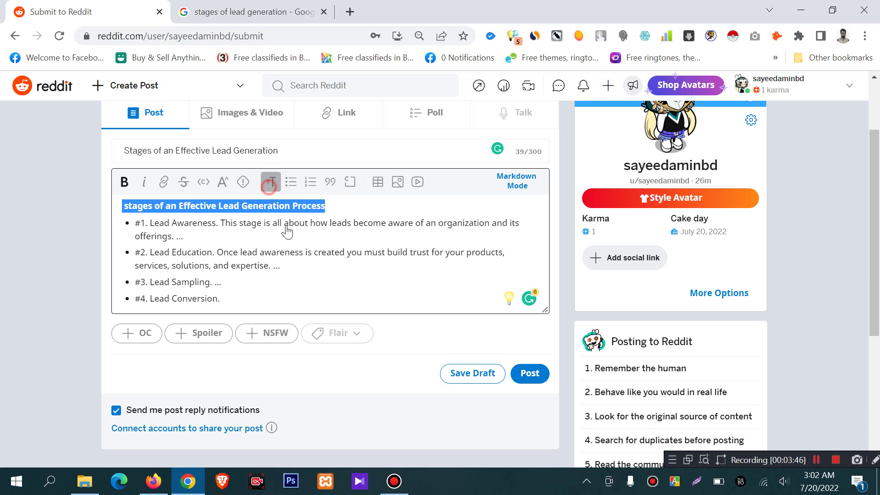
pyautogui.click(271, 182)
pyautogui.click(216, 229)
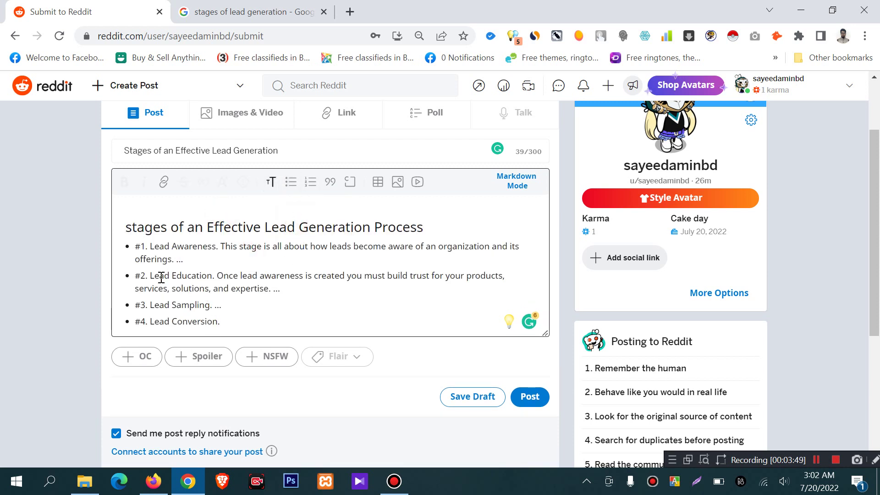
pyautogui.click(134, 247)
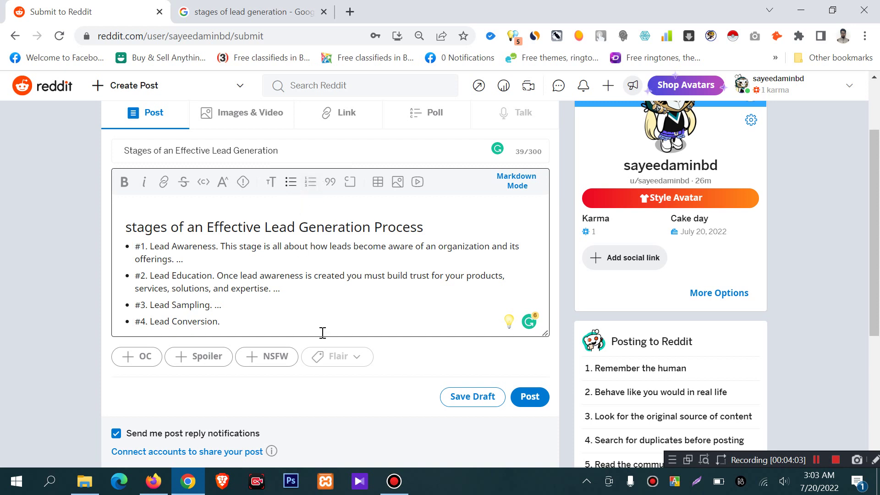
# - Switch the four stages to a numbered list and back to a bulleted list
pyautogui.moveTo(235, 319); pyautogui.dragTo(131, 247)
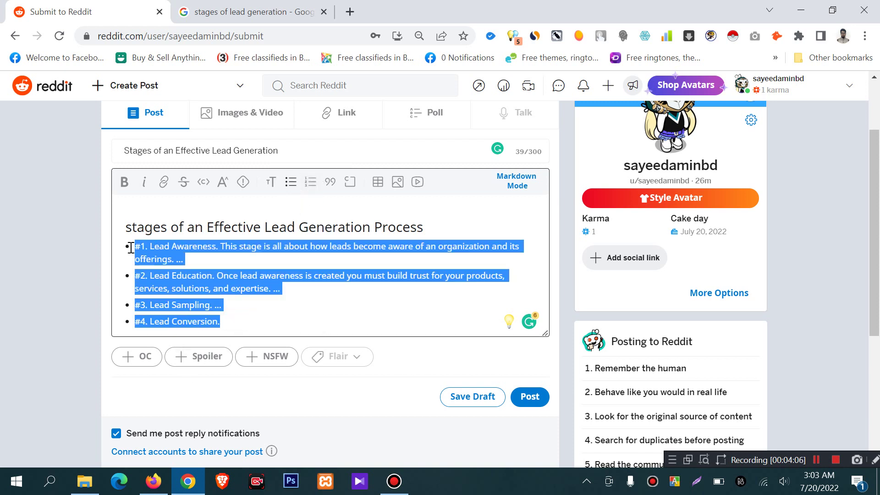
pyautogui.click(311, 182)
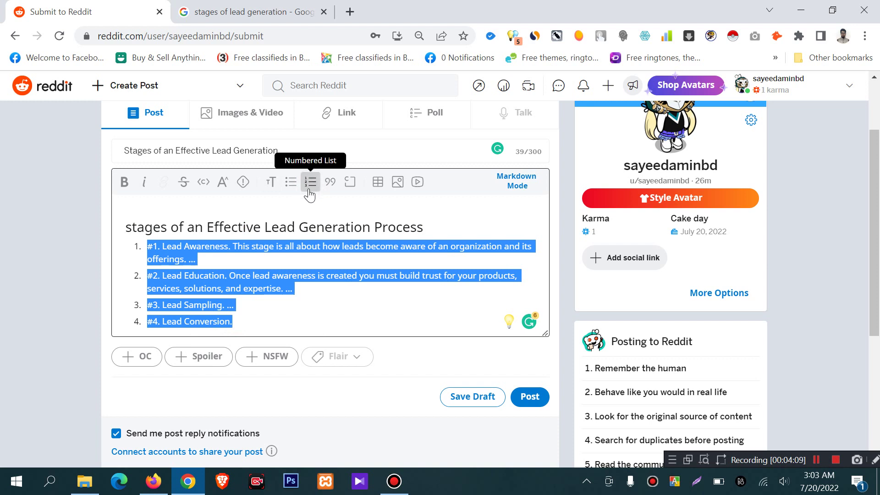
pyautogui.click(290, 186)
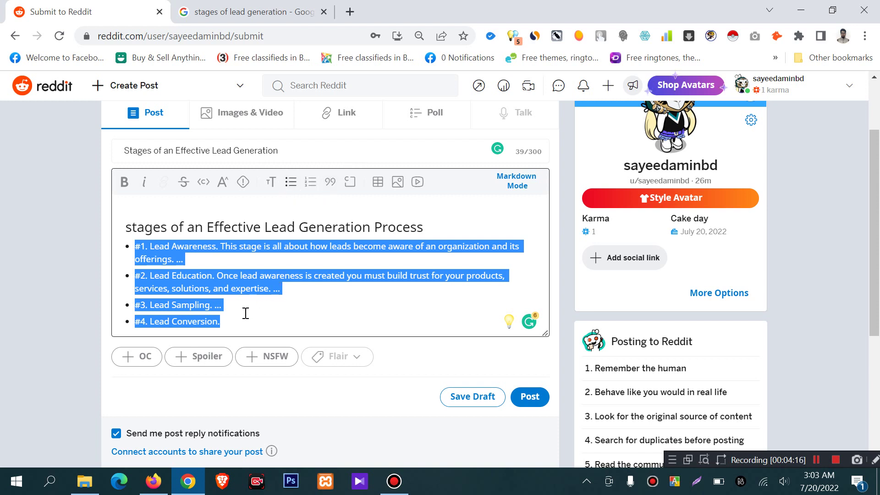
# - Add an empty unbulleted line after the last stage
pyautogui.click(232, 319)
pyautogui.press('Return')
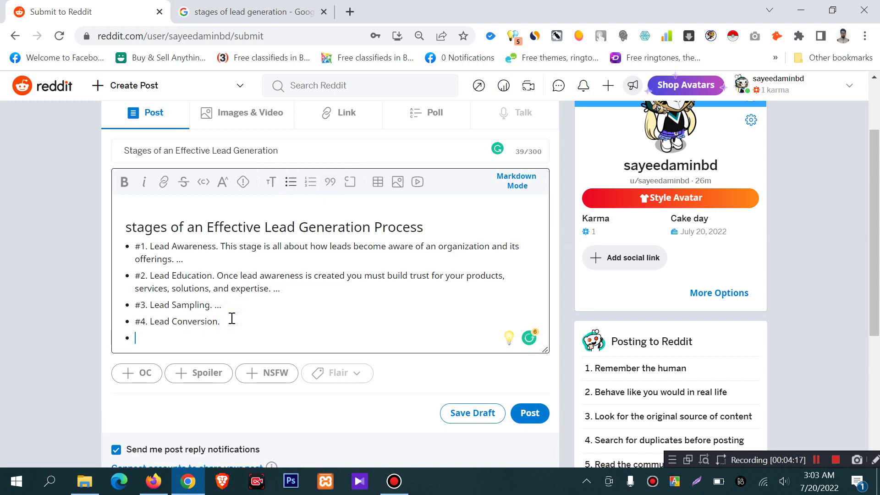
pyautogui.press('Return')
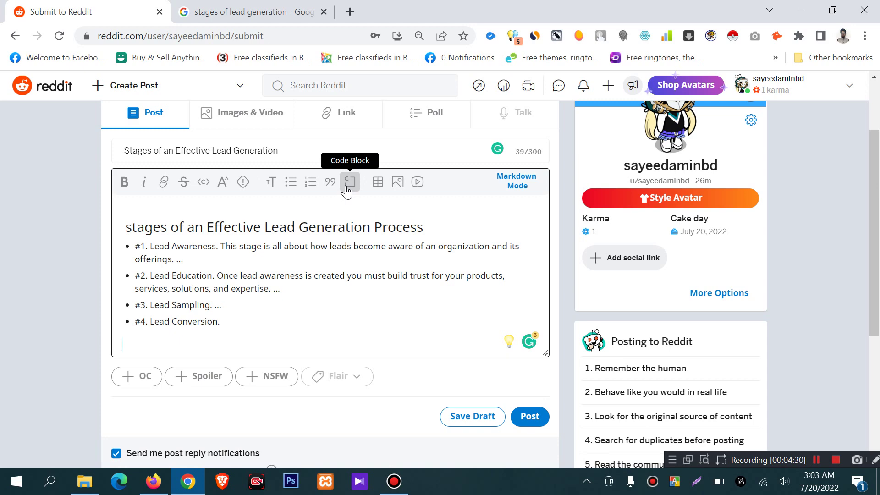
pyautogui.scroll(-2, 170, 302)
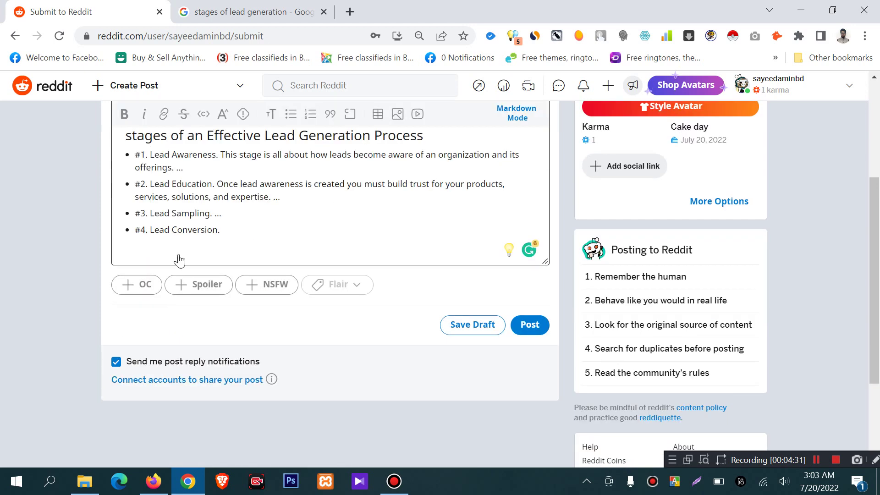
pyautogui.scroll(4, 178, 244)
pyautogui.click(281, 240)
pyautogui.click(245, 430)
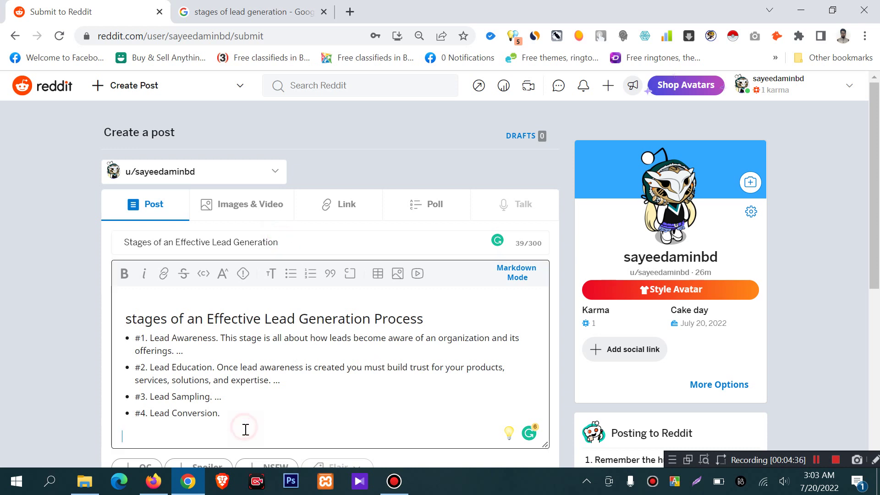
pyautogui.click(378, 275)
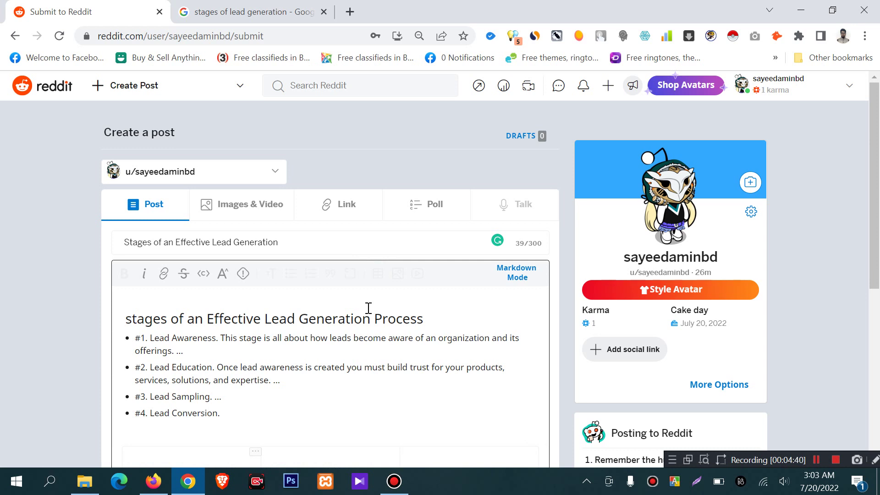
pyautogui.click(417, 372)
pyautogui.click(348, 368)
pyautogui.click(241, 370)
pyautogui.click(319, 368)
pyautogui.click(235, 361)
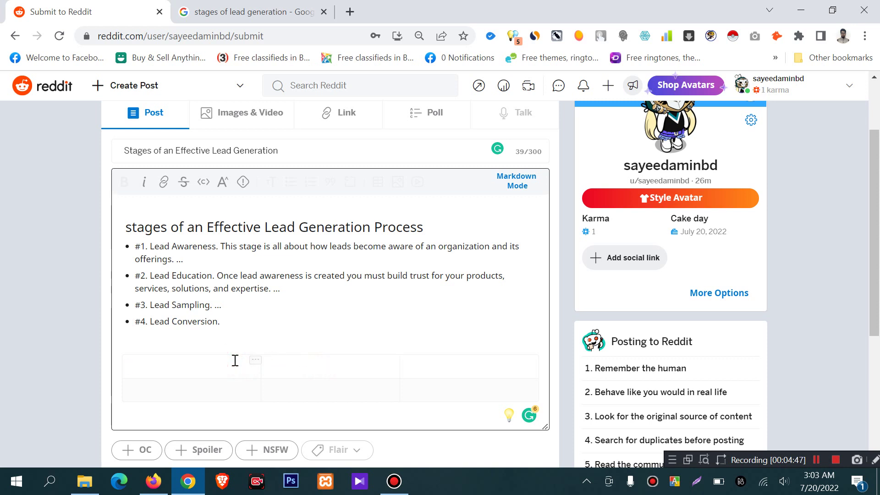
pyautogui.hotkey('ctrl', 'z')
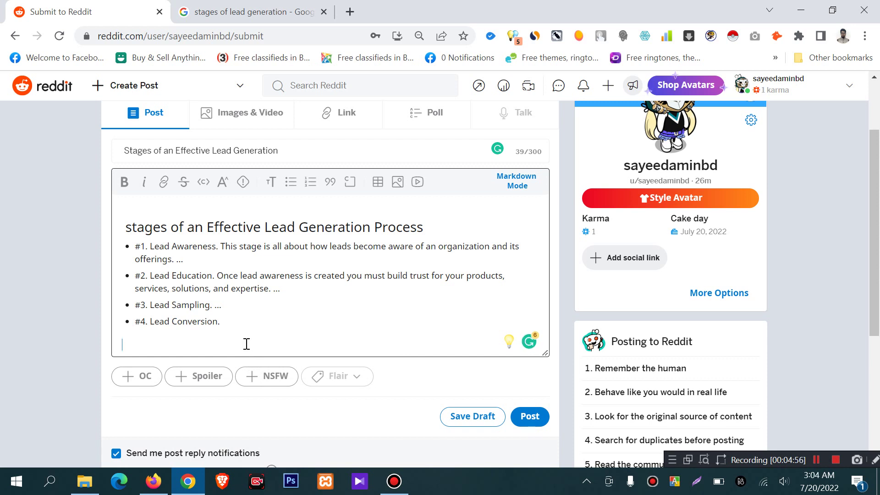
# - Attach 'Stages in lead generation 1.mp4' from the Desktop as a video, not an image
pyautogui.click(403, 185)
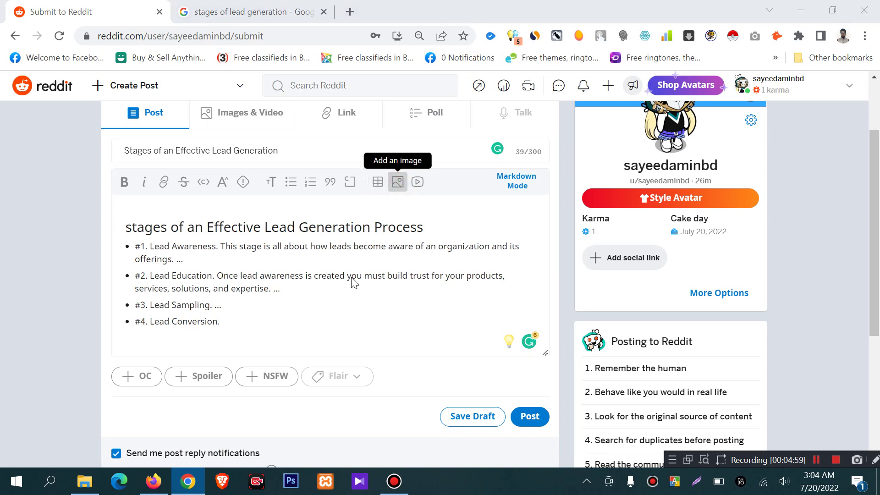
pyautogui.moveTo(661, 197); pyautogui.dragTo(679, 315)
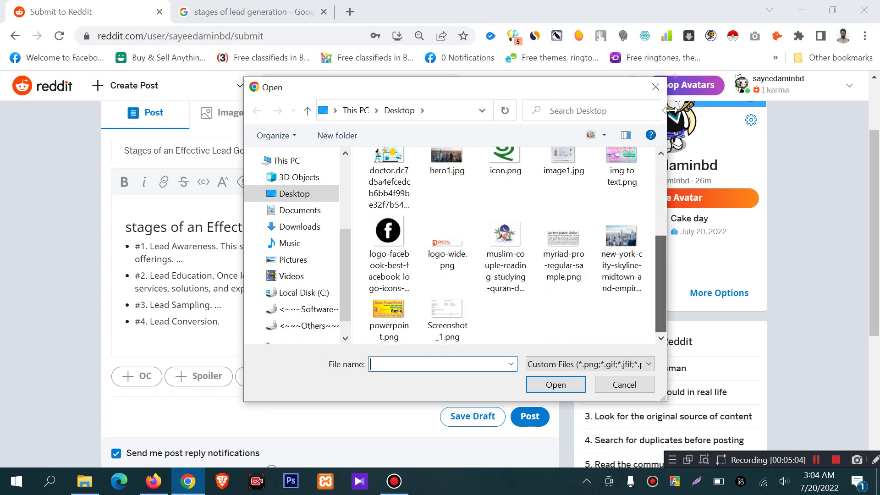
pyautogui.click(651, 94)
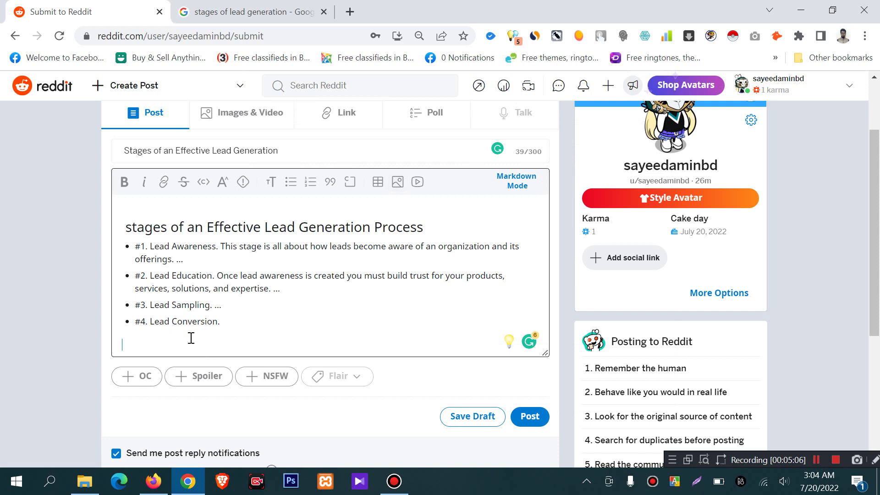
pyautogui.click(422, 187)
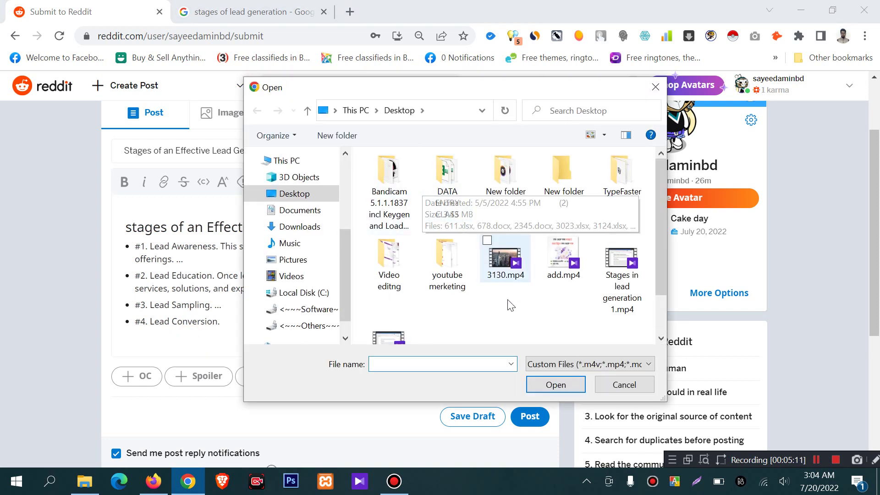
pyautogui.moveTo(662, 219); pyautogui.dragTo(651, 282)
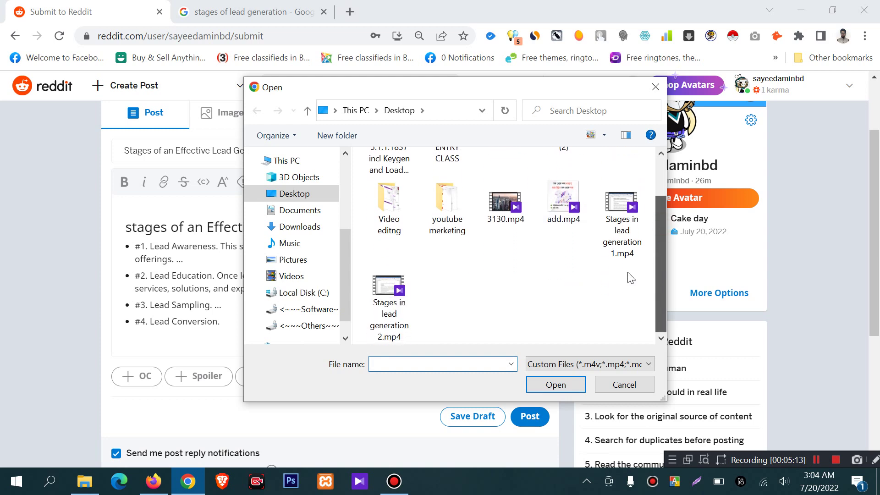
pyautogui.click(633, 208)
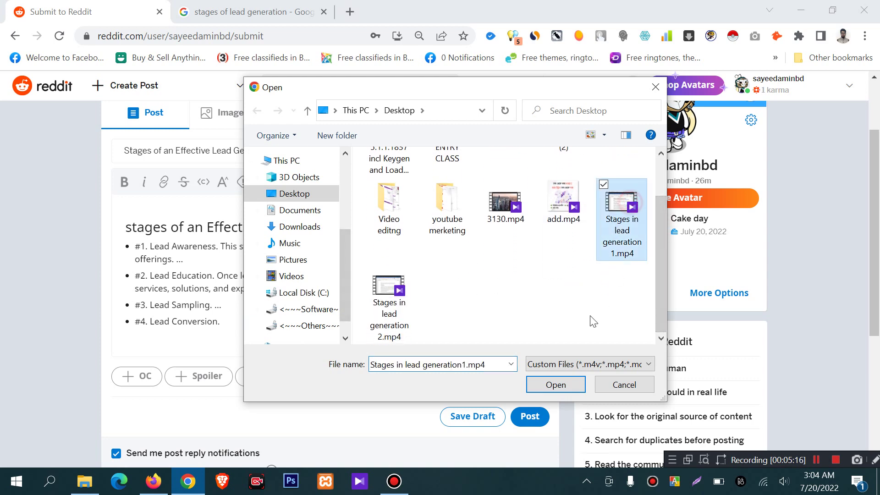
pyautogui.click(555, 384)
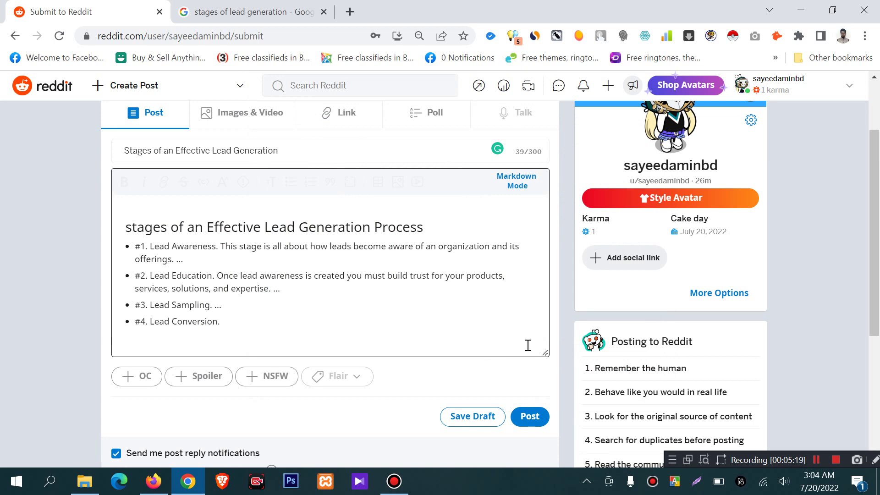
# - Scroll to the uploading video and click its Add caption field
pyautogui.scroll(-2, 312, 300)
pyautogui.scroll(-4, 330, 347)
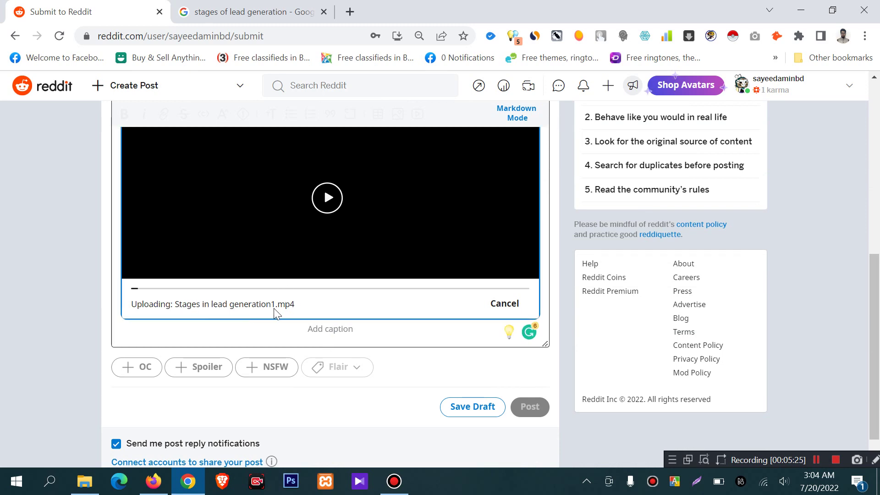
pyautogui.scroll(4, 277, 311)
pyautogui.scroll(4, 275, 315)
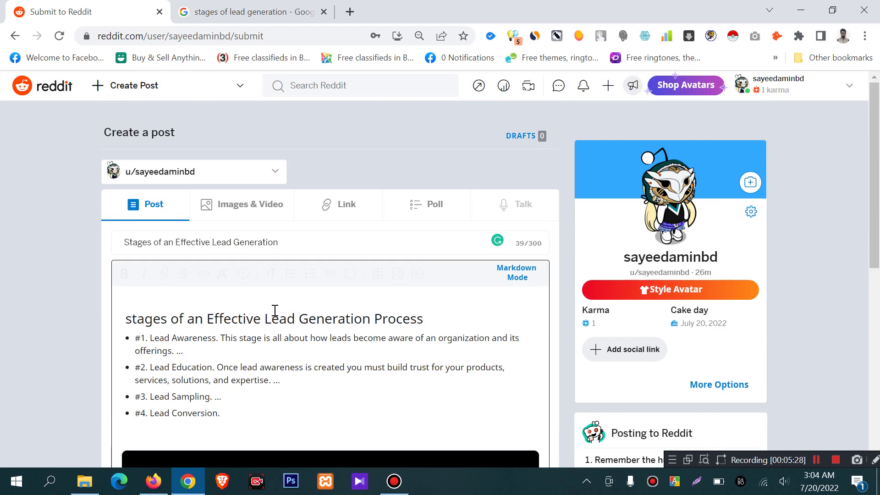
pyautogui.scroll(-7, 321, 291)
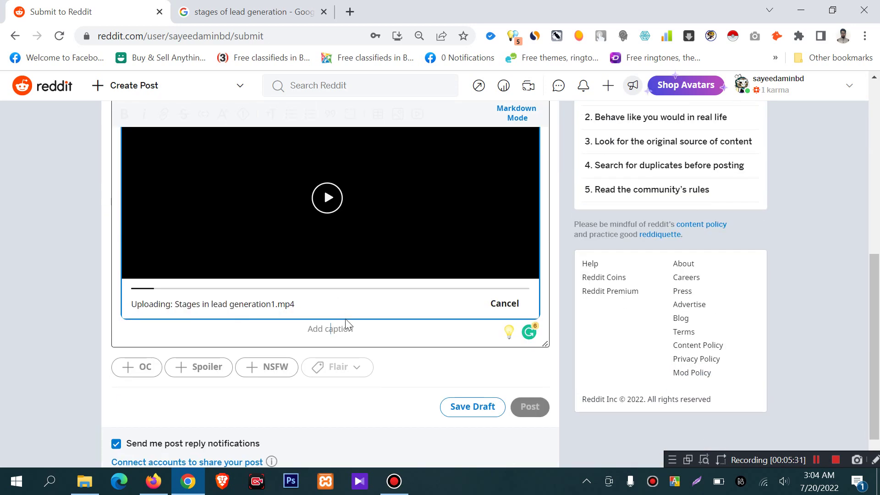
pyautogui.click(320, 329)
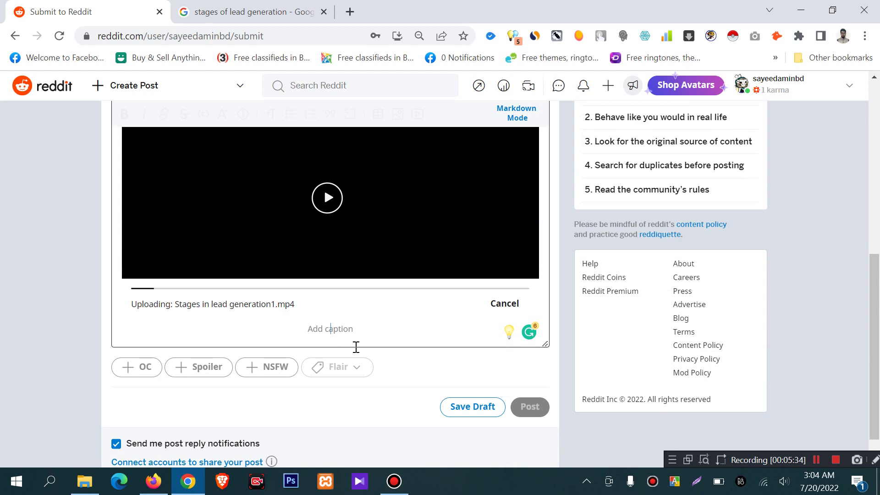
# - Wait until the video upload fails with 'Something went wrong', then select the failed block
pyautogui.scroll(7, 356, 347)
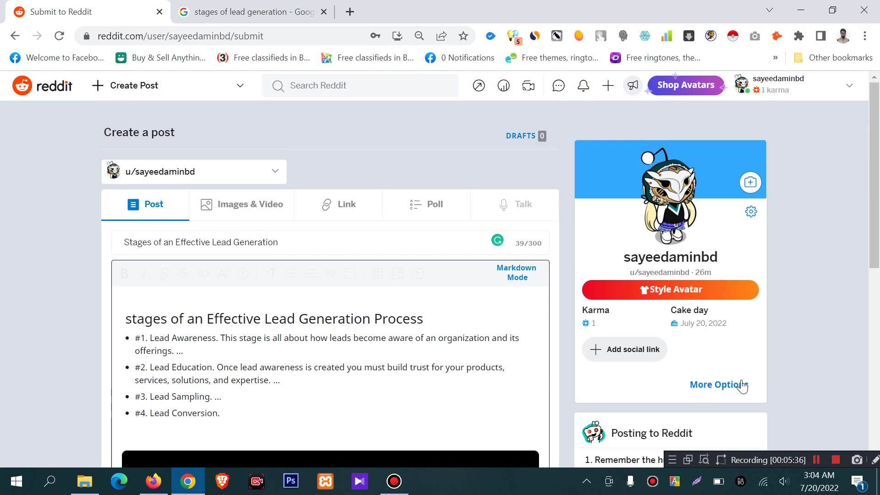
pyautogui.scroll(-4, 339, 308)
pyautogui.scroll(-4, 346, 310)
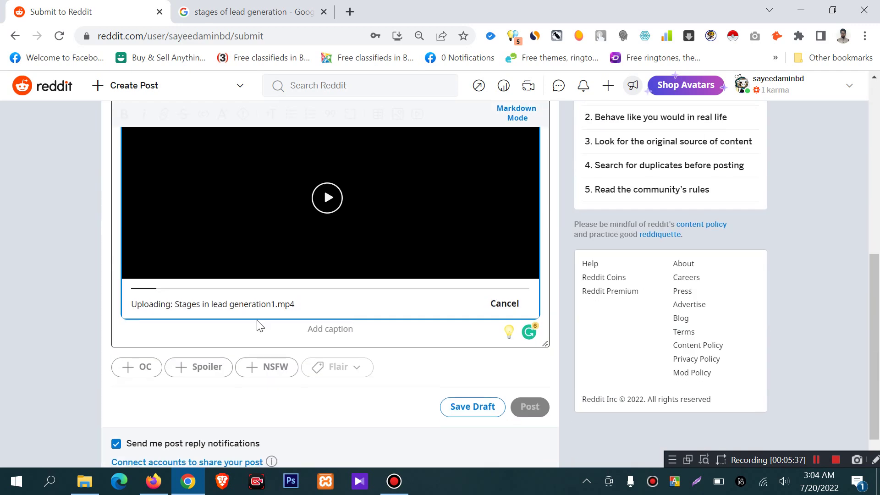
pyautogui.click(377, 323)
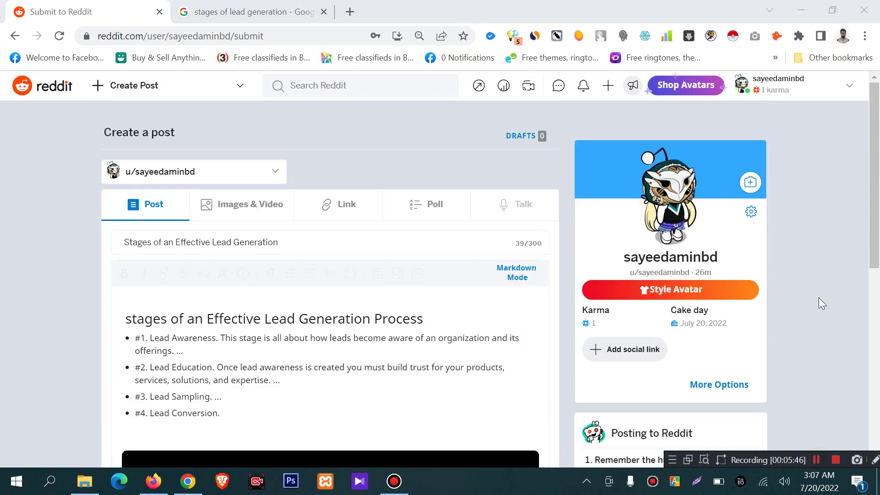
pyautogui.scroll(-6, 819, 296)
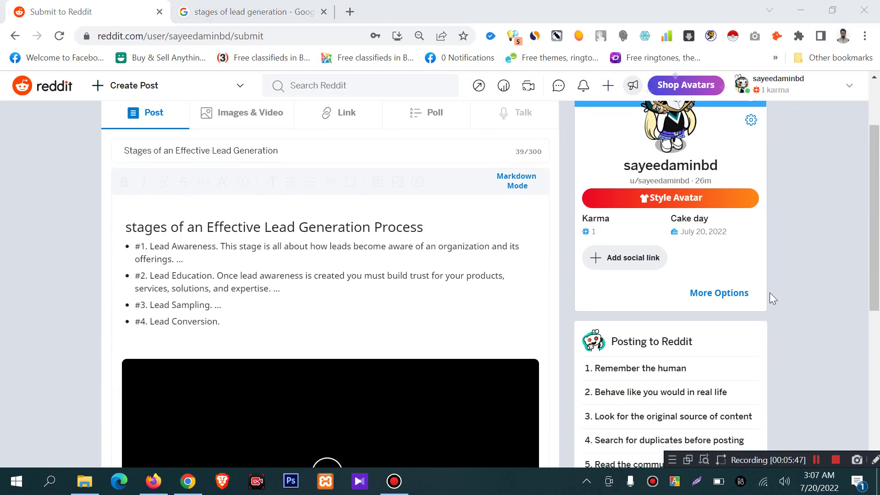
pyautogui.scroll(4, 409, 258)
pyautogui.scroll(-4, 413, 264)
pyautogui.click(416, 266)
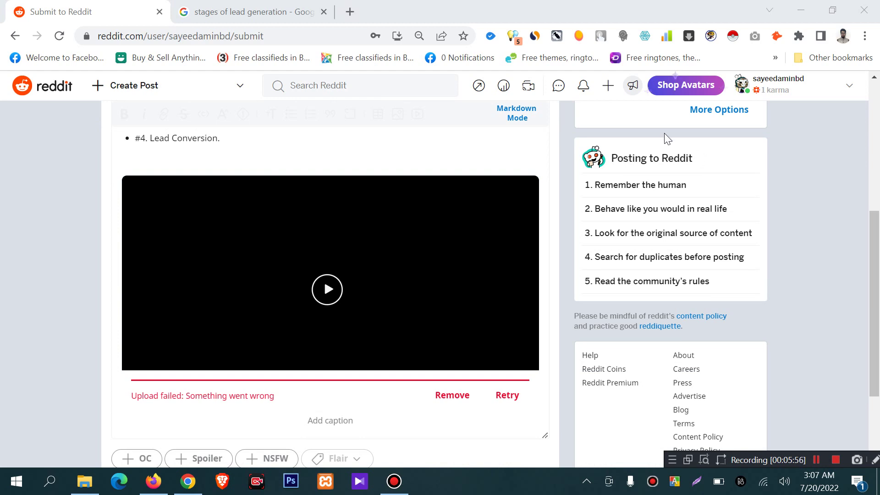
# - Remove the failed video and submit the heading-and-stages text post to your profile
pyautogui.click(450, 397)
pyautogui.scroll(3, 413, 326)
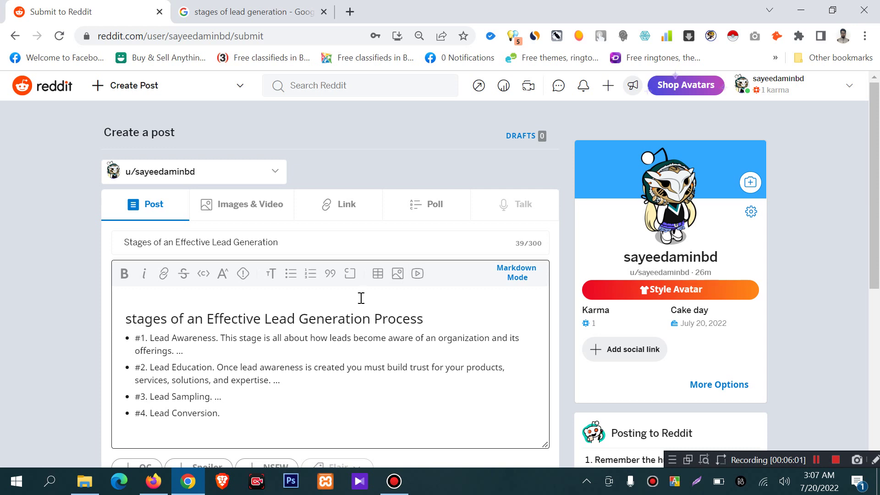
pyautogui.scroll(-2, 370, 294)
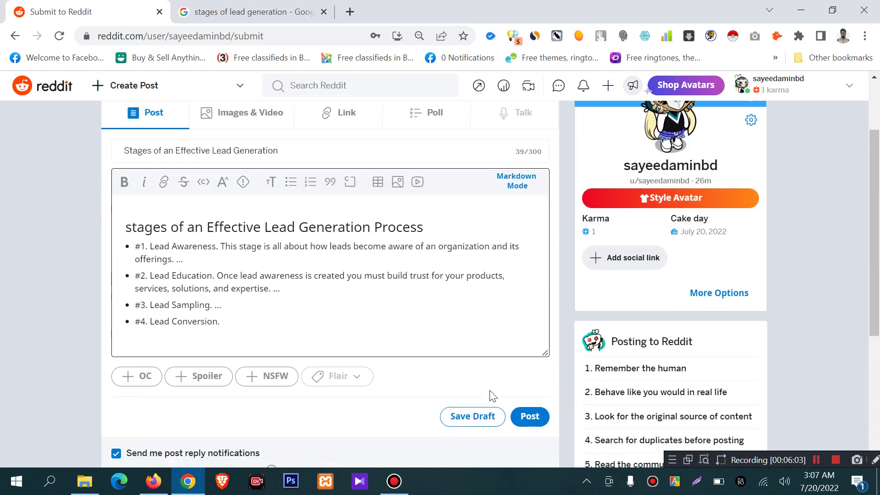
pyautogui.click(531, 417)
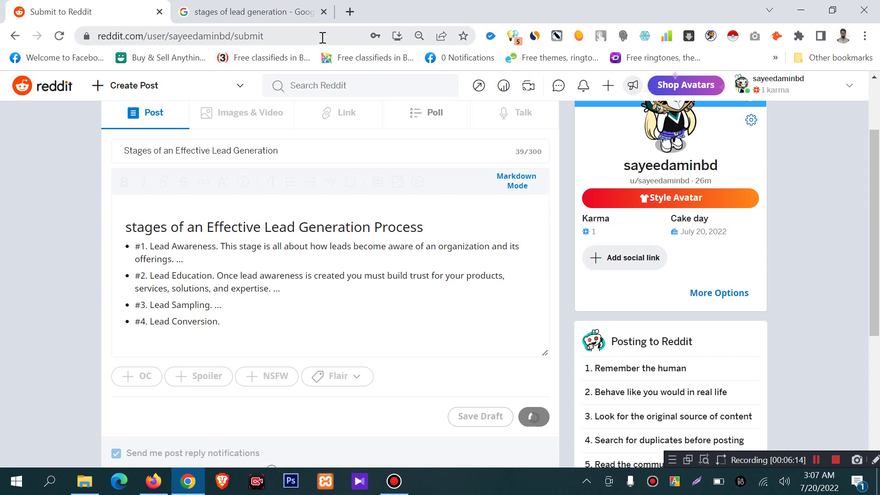
pyautogui.click(814, 458)
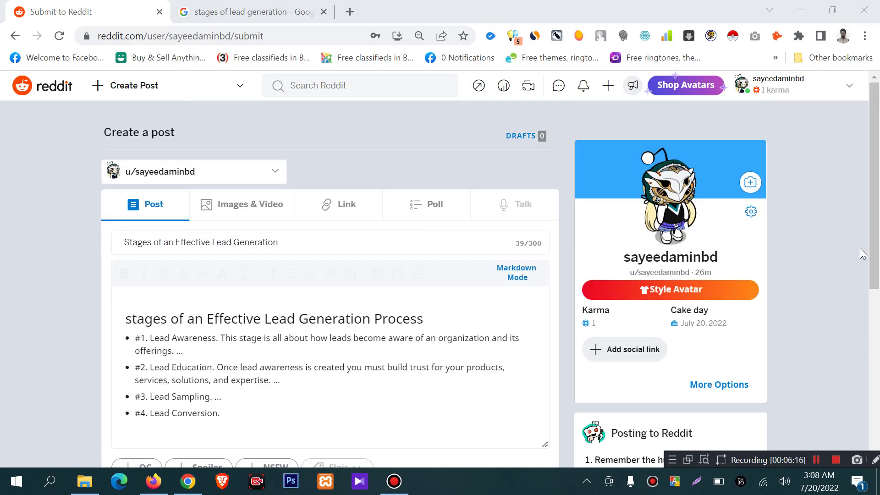